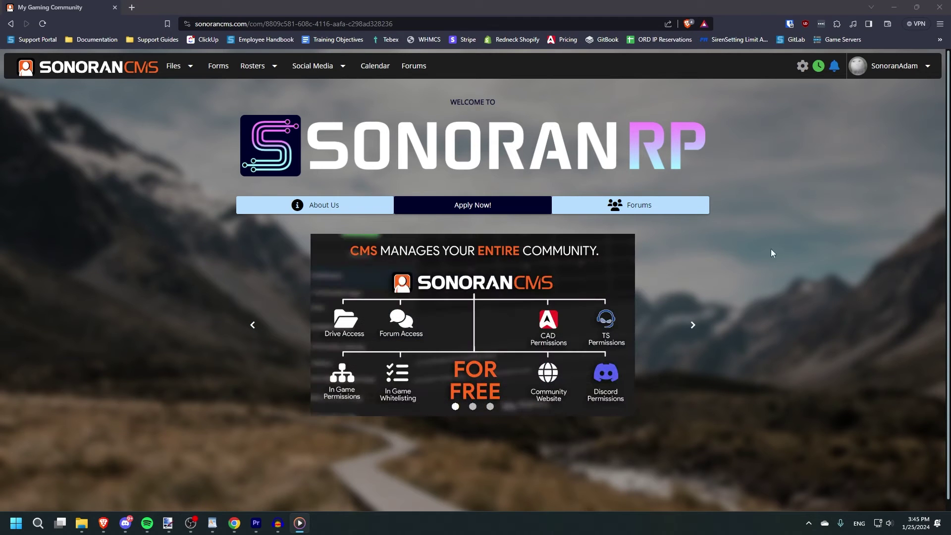
# Open the Website Builder from the admin panel and inspect the Files toolbar item
pyautogui.click(802, 66)
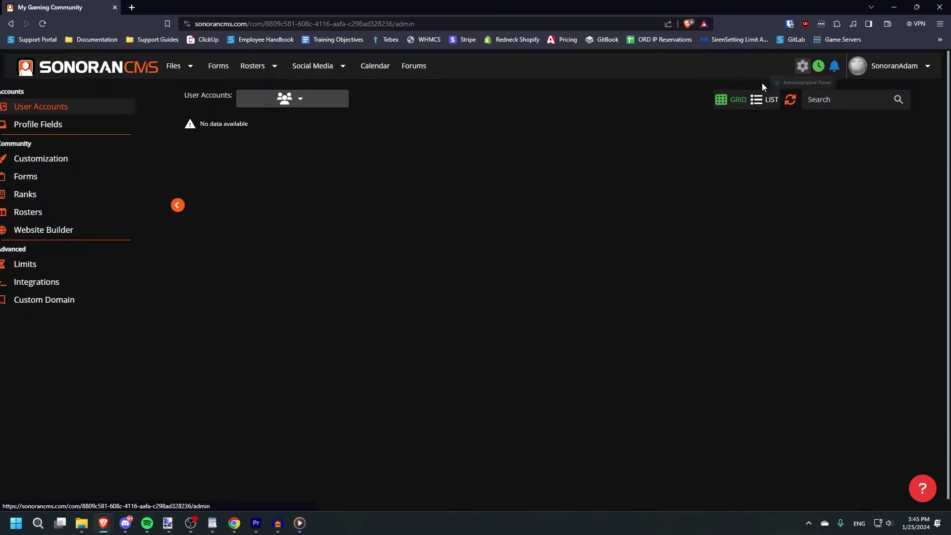
pyautogui.click(41, 236)
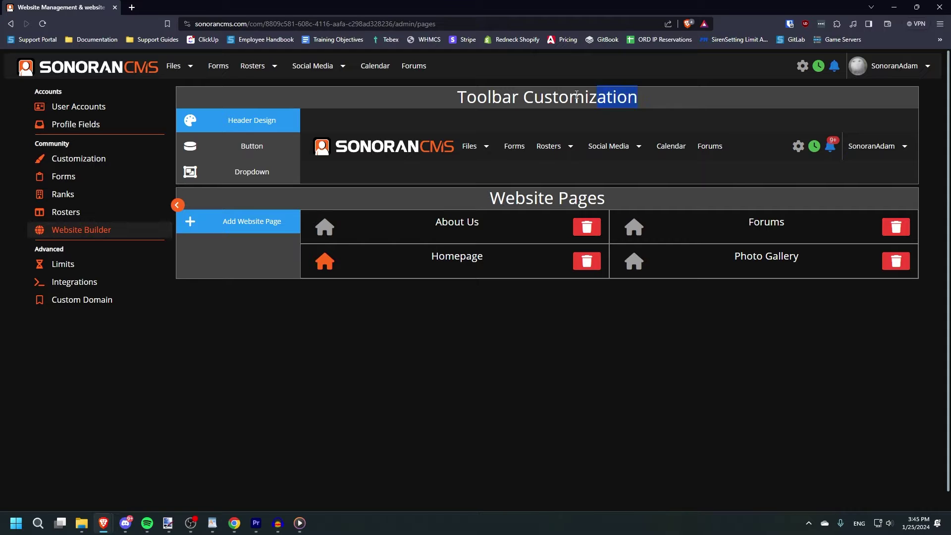
pyautogui.click(459, 176)
pyautogui.click(486, 146)
pyautogui.click(480, 105)
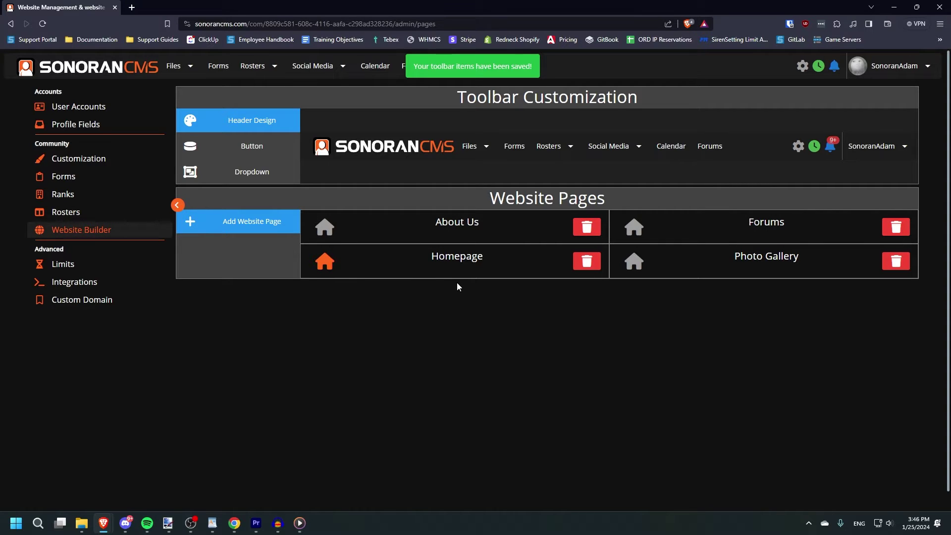
pyautogui.moveTo(484, 202); pyautogui.dragTo(565, 201)
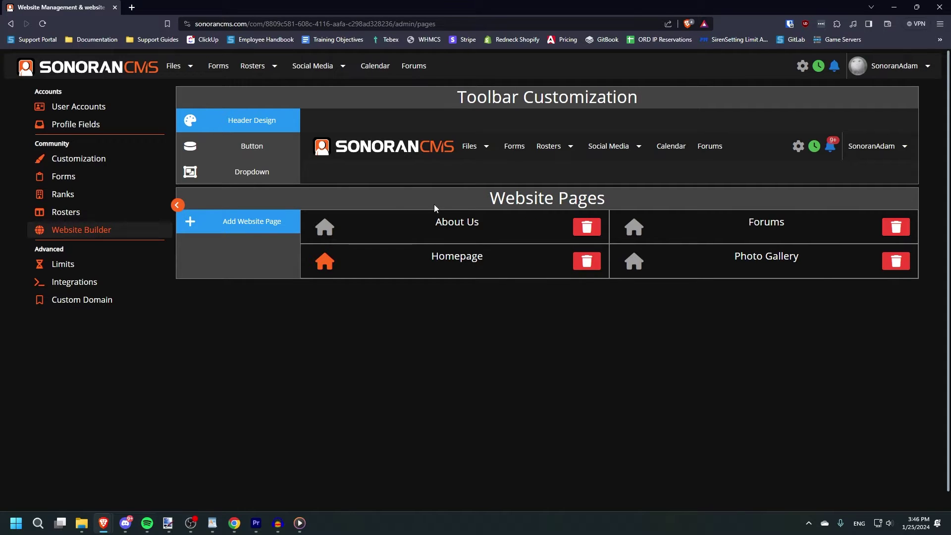
# Keep Homepage as the home page and select the new page's default title
pyautogui.click(325, 262)
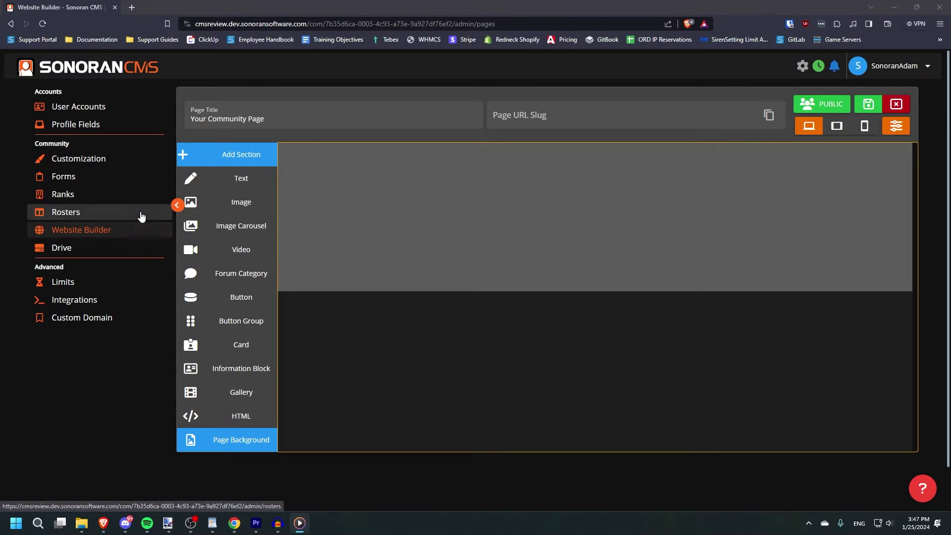
pyautogui.moveTo(264, 119); pyautogui.dragTo(178, 121)
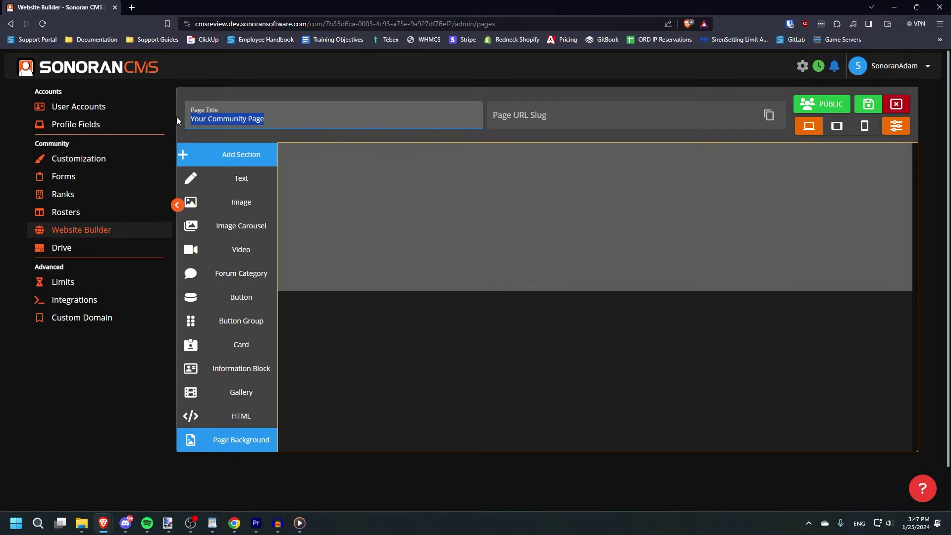
# Title the page 'My Page!' and set its URL slug to test
pyautogui.write('My PAge!')
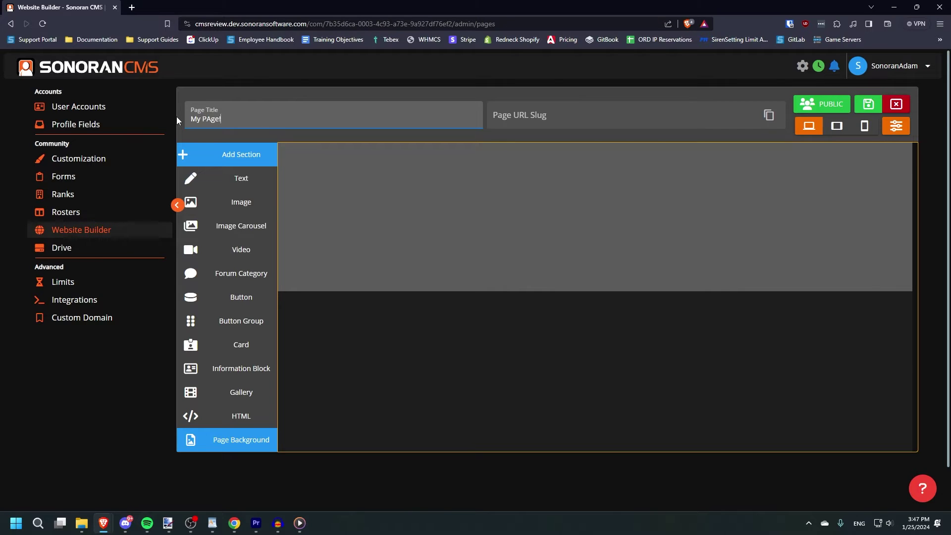
pyautogui.click(208, 120)
pyautogui.press('BackSpace')
pyautogui.write('a')
pyautogui.click(518, 114)
pyautogui.write('test')
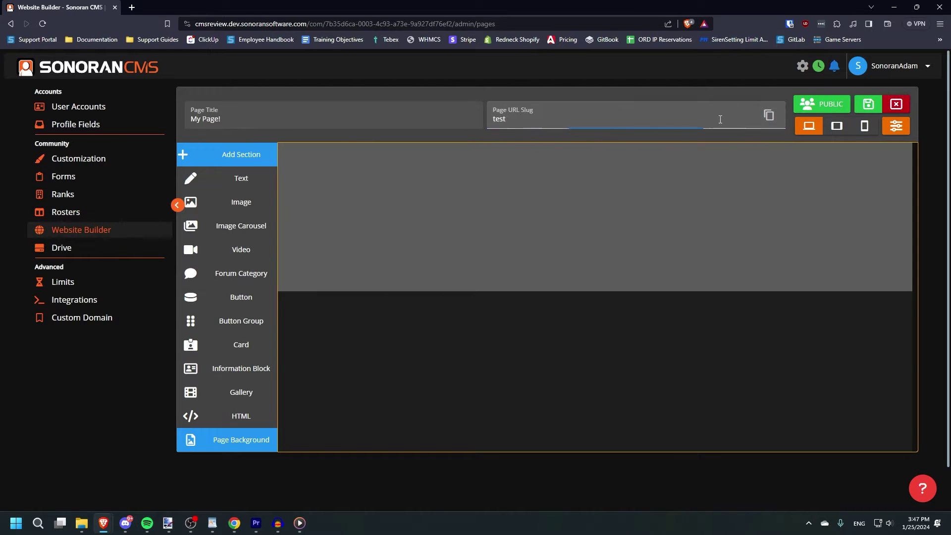
# Copy the page's full URL and check it in a new browser tab
pyautogui.click(769, 115)
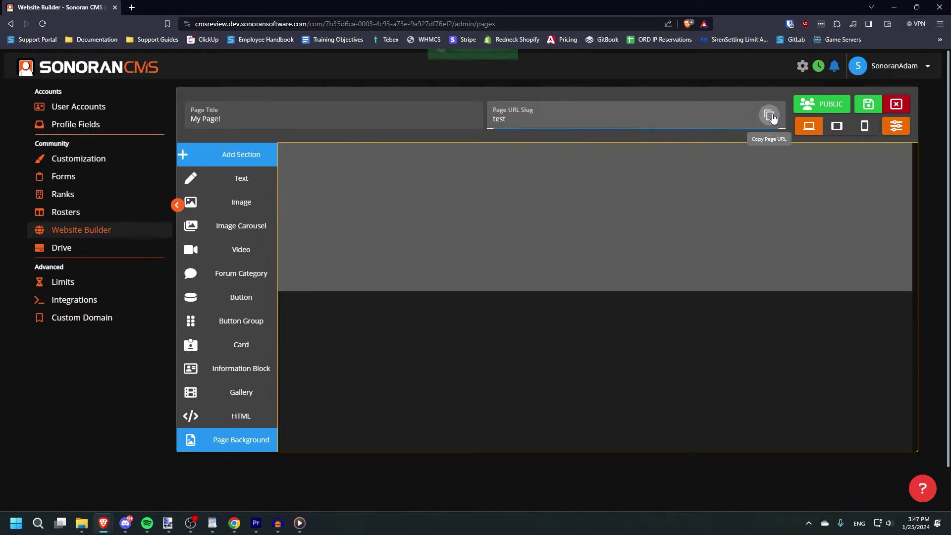
pyautogui.click(131, 7)
pyautogui.hotkey('ctrl', 'v')
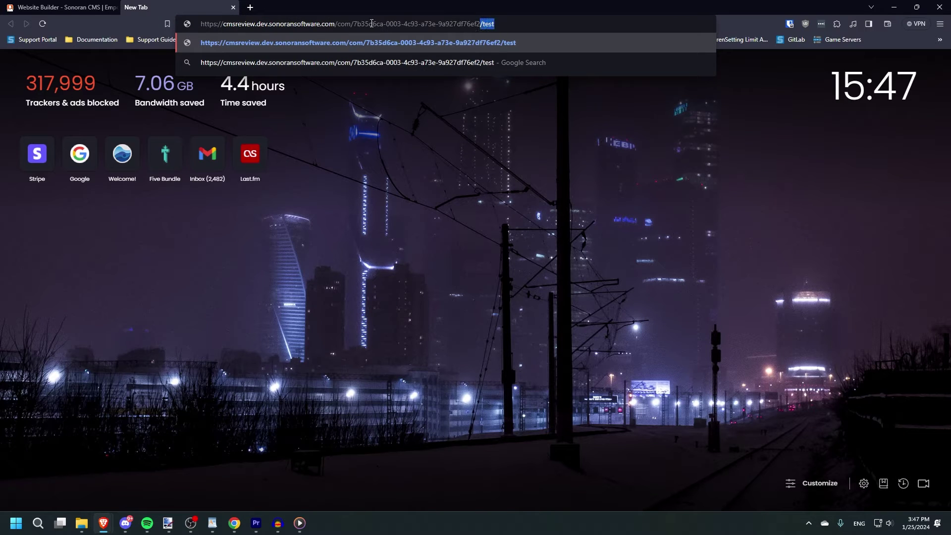
pyautogui.click(233, 8)
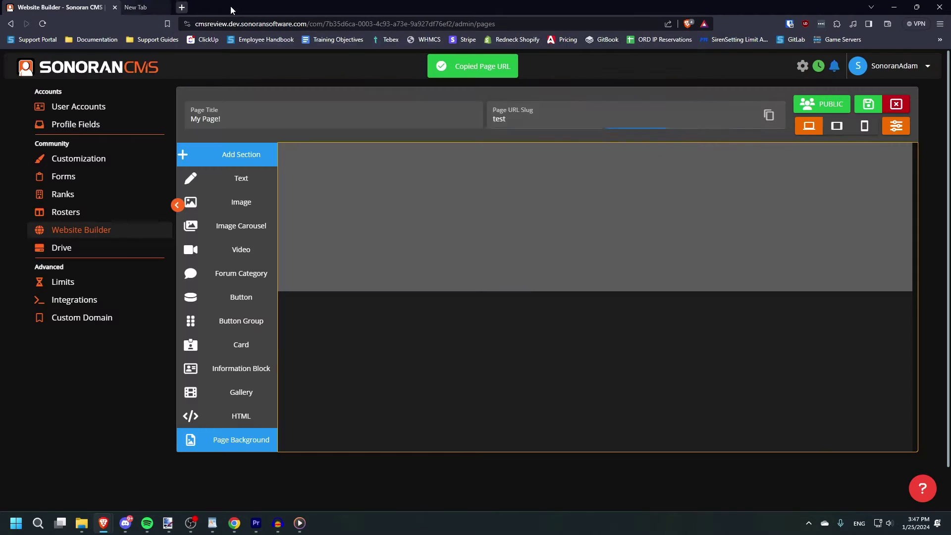
pyautogui.click(86, 348)
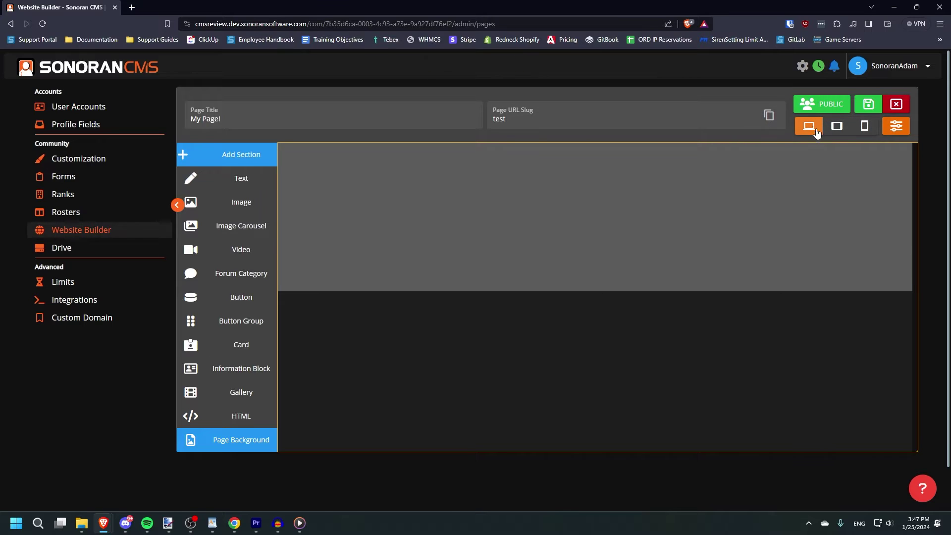
pyautogui.click(836, 127)
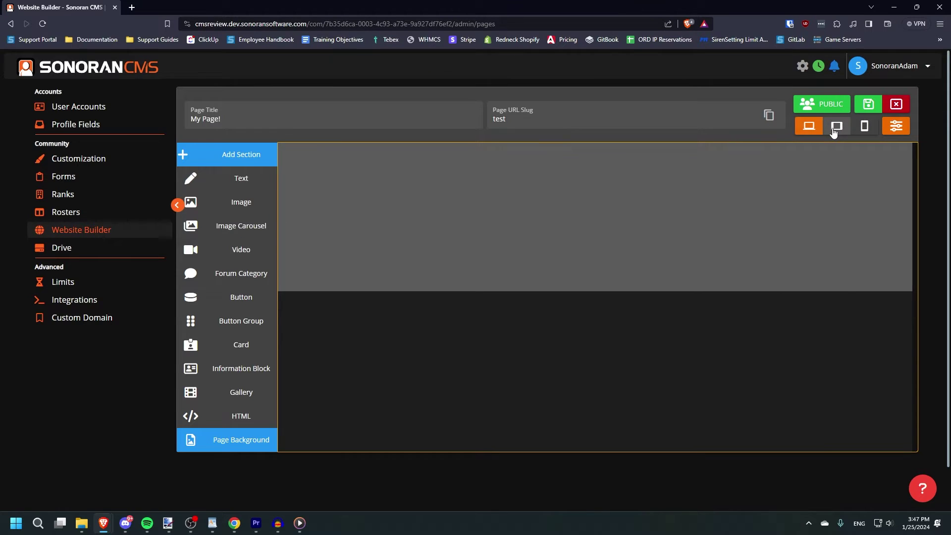
pyautogui.click(864, 128)
pyautogui.click(808, 127)
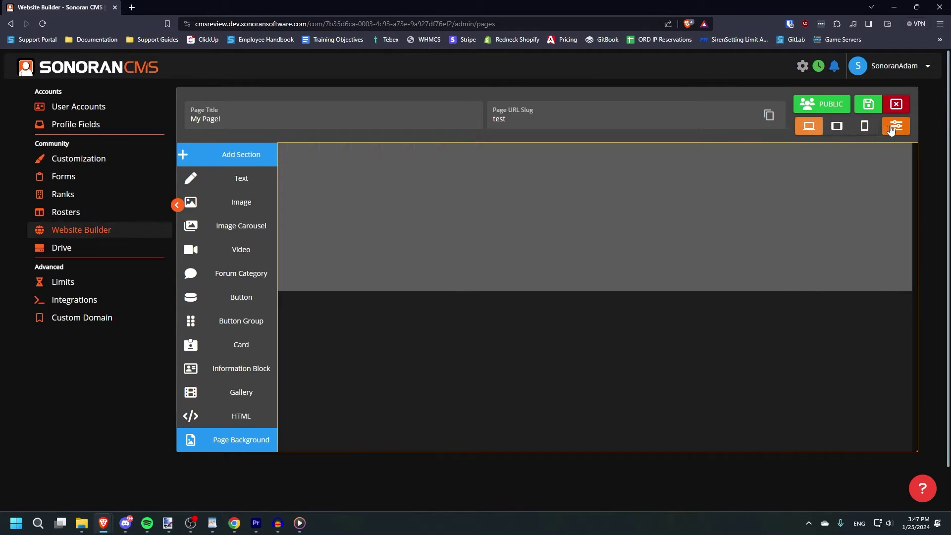
pyautogui.click(896, 126)
pyautogui.click(840, 147)
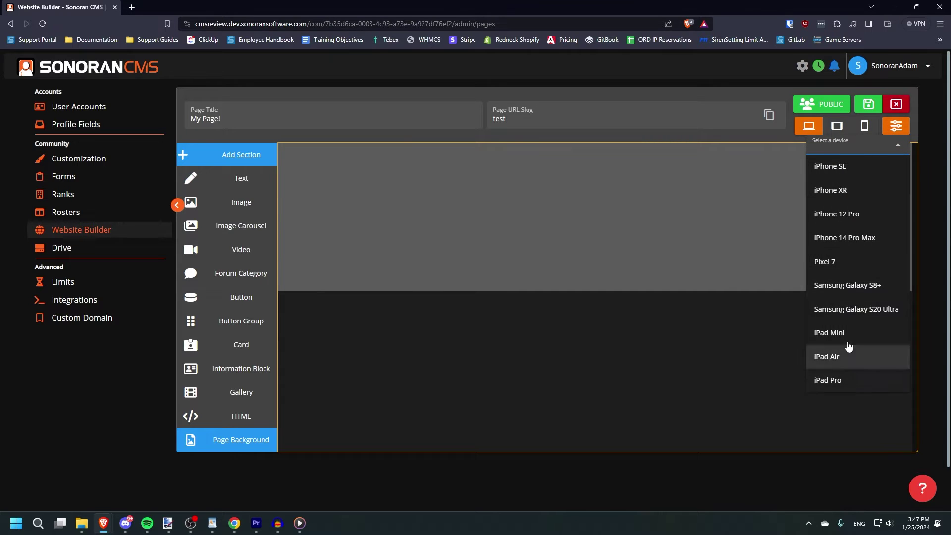
pyautogui.click(830, 333)
pyautogui.click(858, 153)
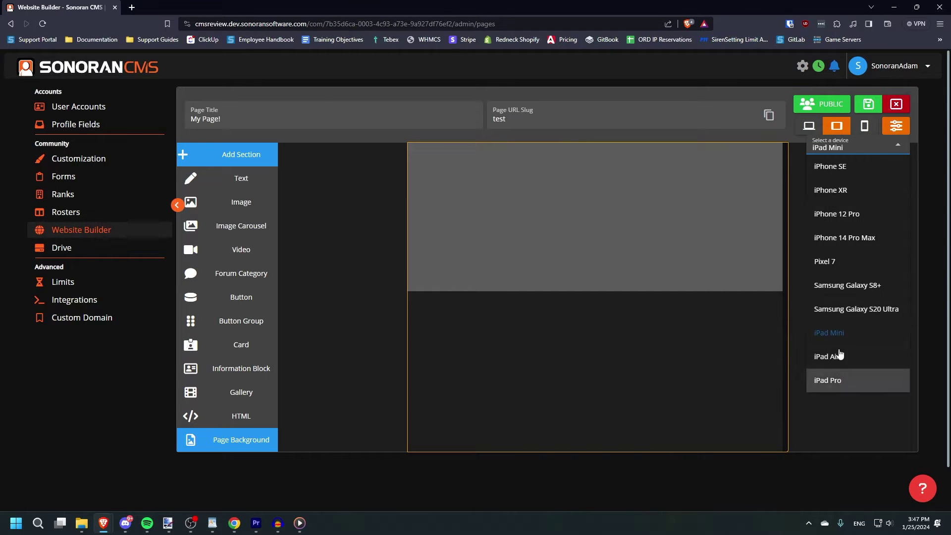
pyautogui.click(838, 245)
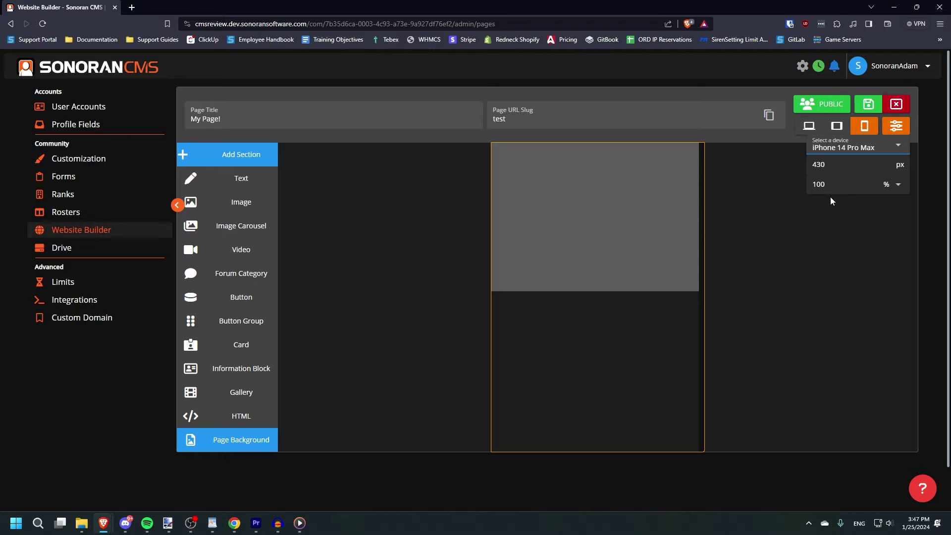
pyautogui.click(859, 188)
pyautogui.click(836, 230)
pyautogui.click(835, 192)
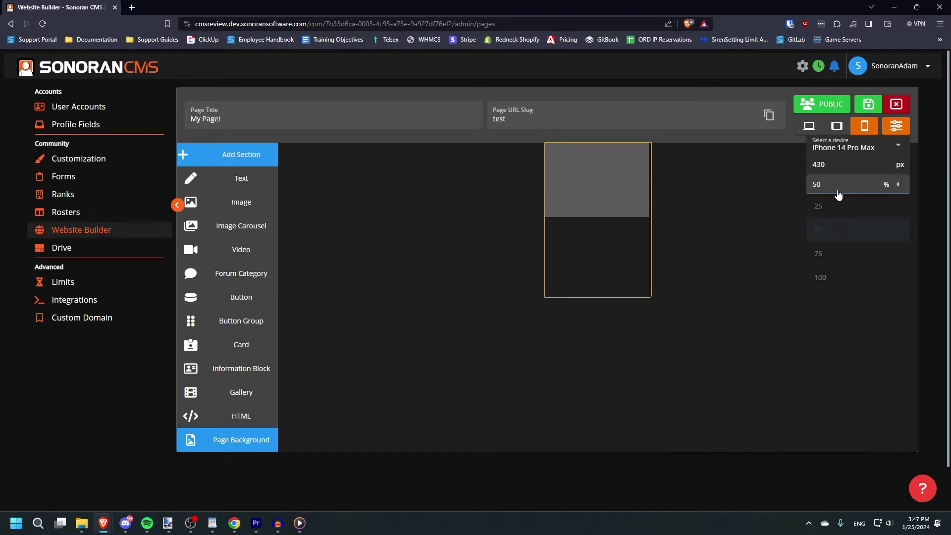
pyautogui.click(832, 278)
pyautogui.click(805, 126)
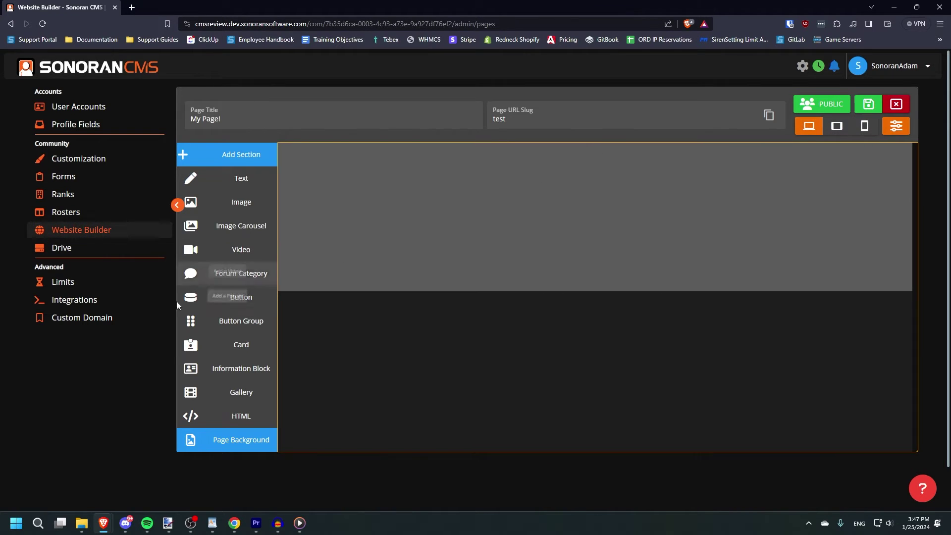
# Switch the page from public to restricted access and expand the Staff Ranks list
pyautogui.click(820, 102)
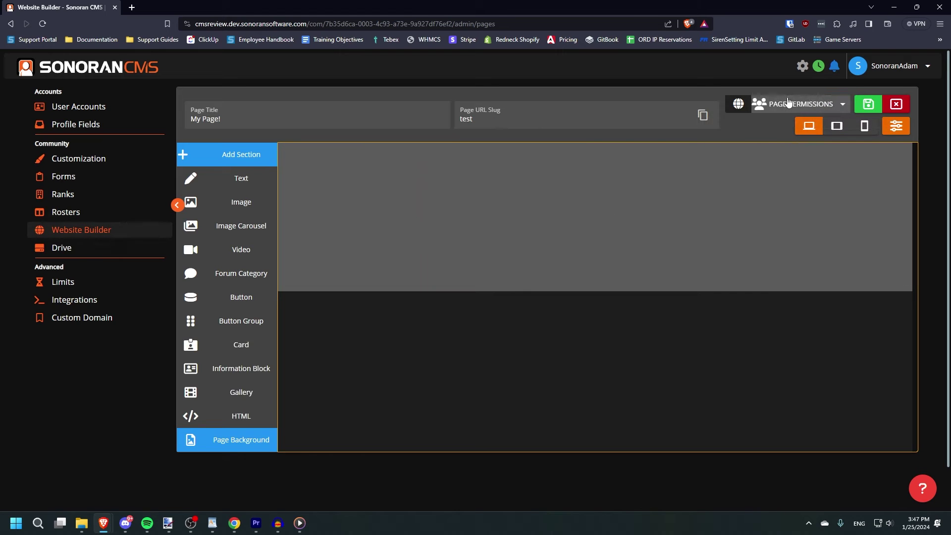
pyautogui.click(802, 111)
pyautogui.click(781, 150)
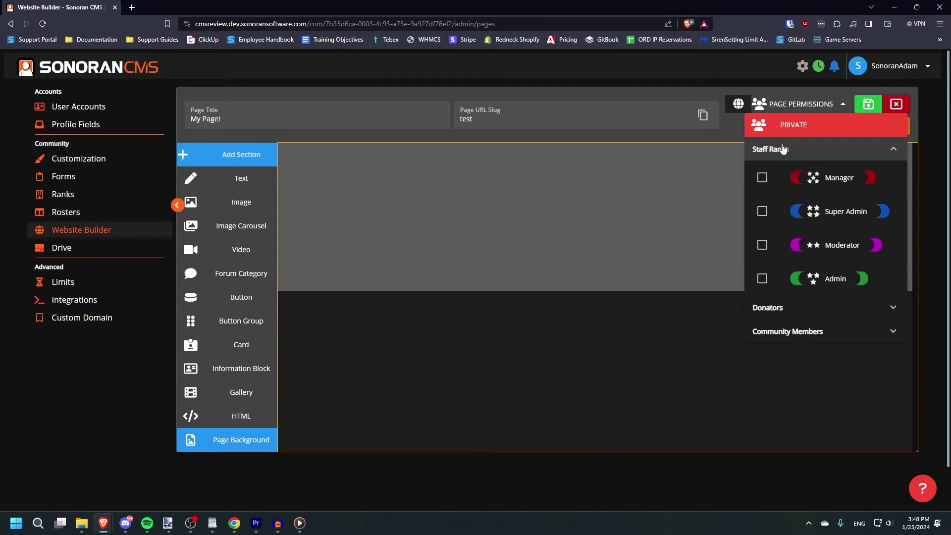
pyautogui.click(783, 128)
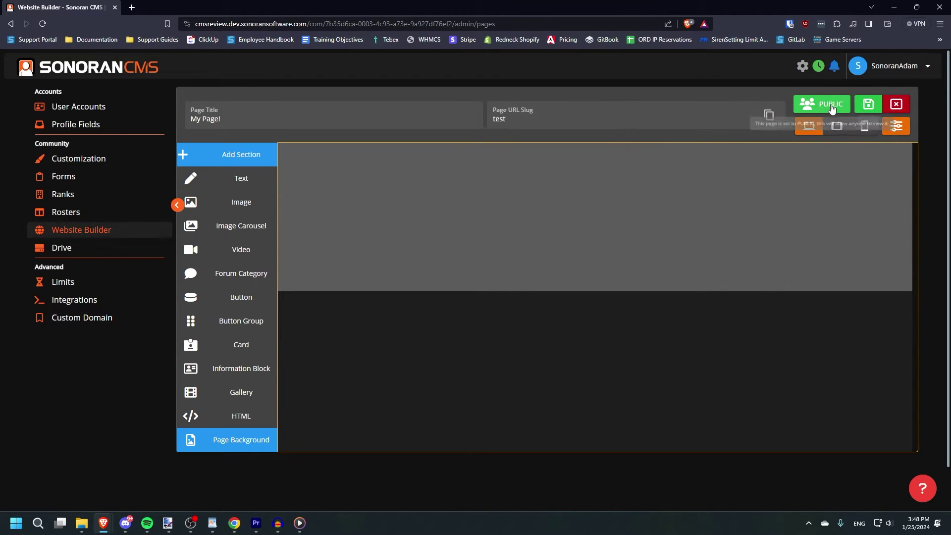
pyautogui.click(821, 107)
pyautogui.click(815, 105)
pyautogui.click(782, 148)
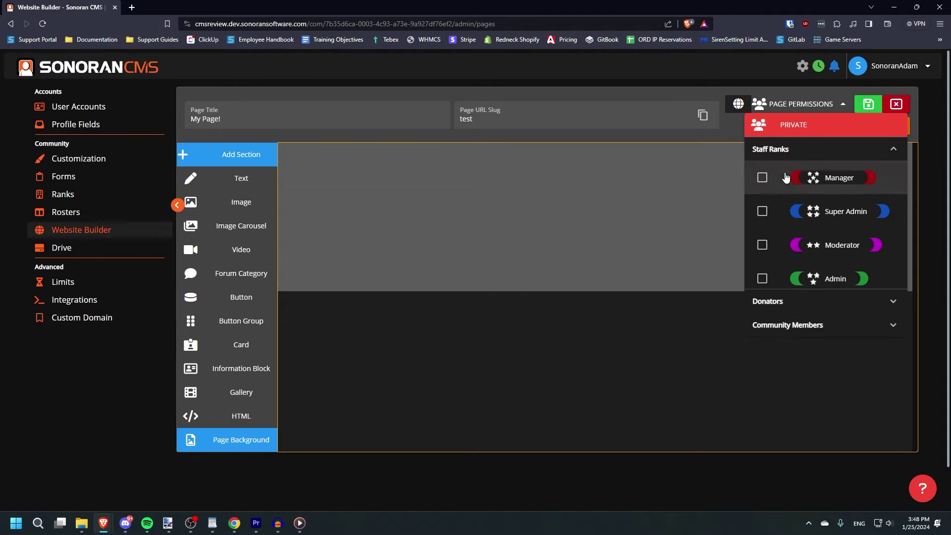
# Grant view access to Manager, Super Admin and Moderator, save, and add a text box
pyautogui.click(762, 178)
pyautogui.click(761, 211)
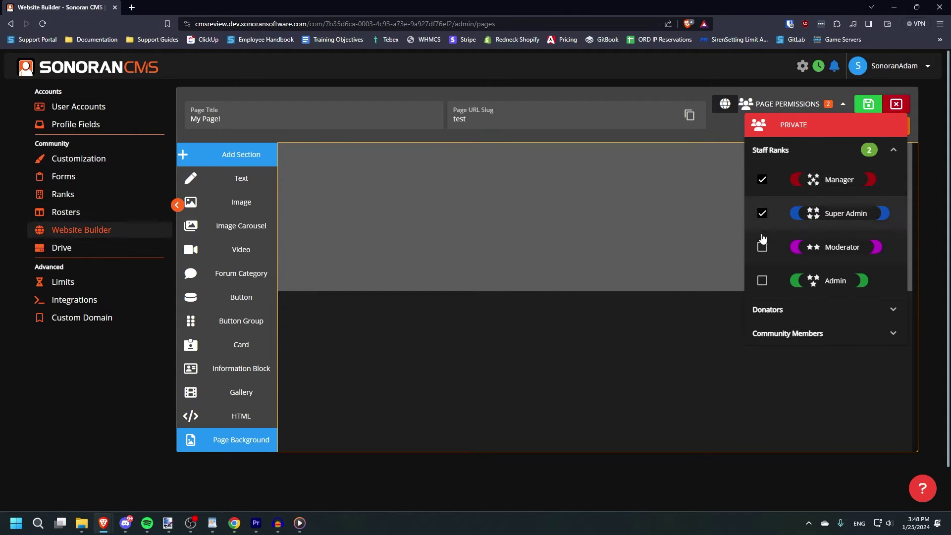
pyautogui.click(761, 244)
pyautogui.click(726, 132)
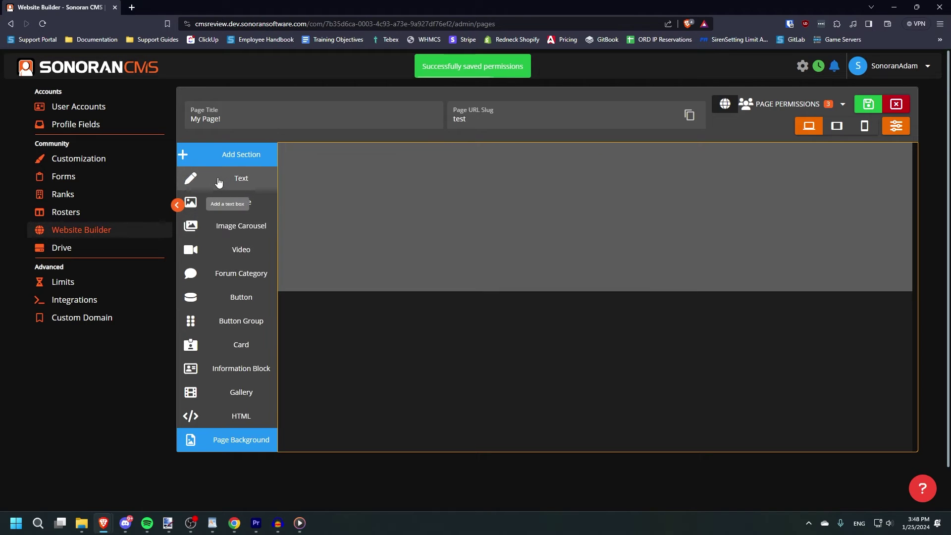
pyautogui.moveTo(219, 183); pyautogui.dragTo(401, 181)
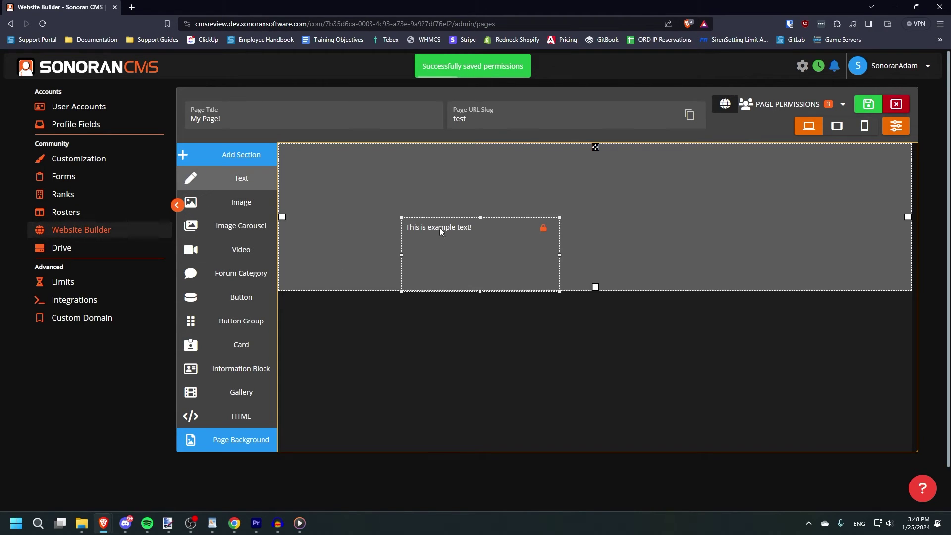
# Move and shrink the text box at the section top, then place an image beside it
pyautogui.moveTo(440, 231); pyautogui.dragTo(357, 174)
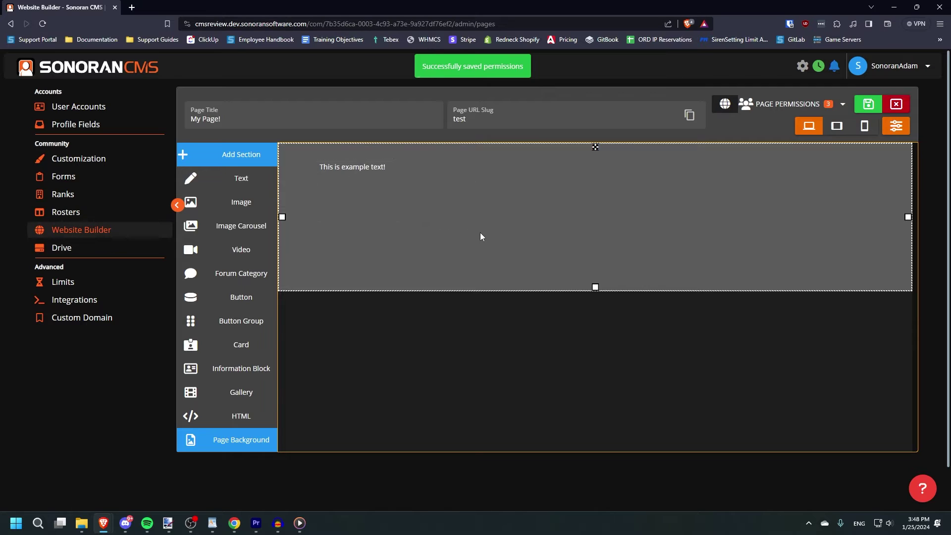
pyautogui.moveTo(471, 230); pyautogui.dragTo(614, 176)
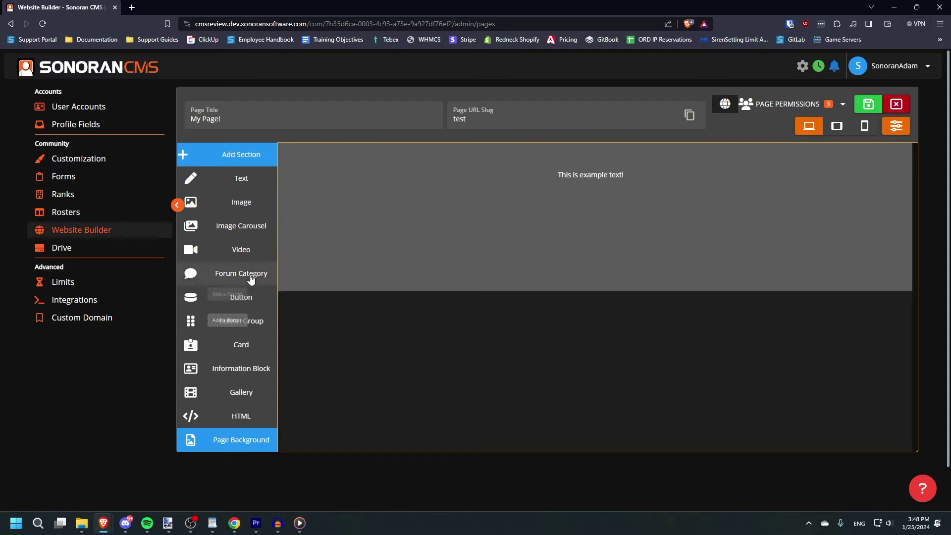
pyautogui.moveTo(240, 202); pyautogui.dragTo(405, 201)
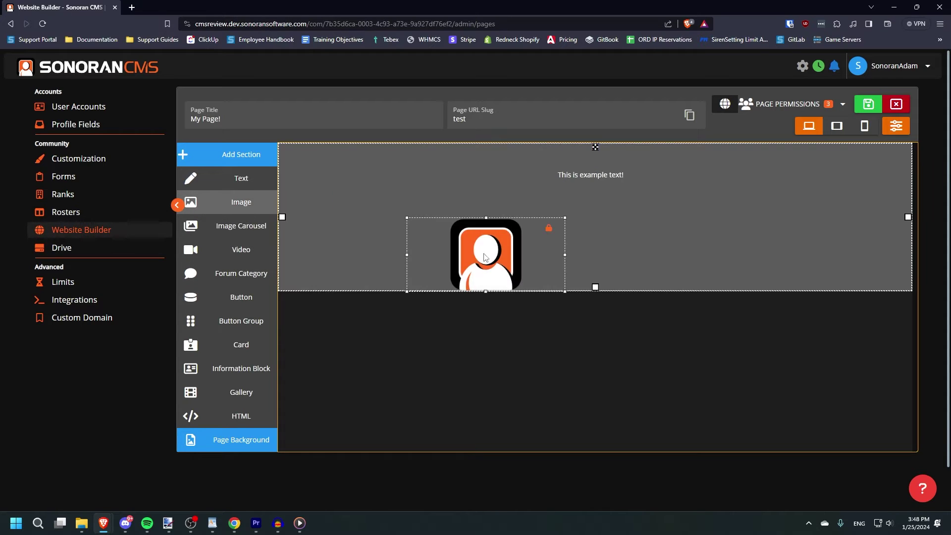
pyautogui.moveTo(485, 257); pyautogui.dragTo(438, 212)
# Add a new content section below the first and drop the image into it
pyautogui.click(314, 346)
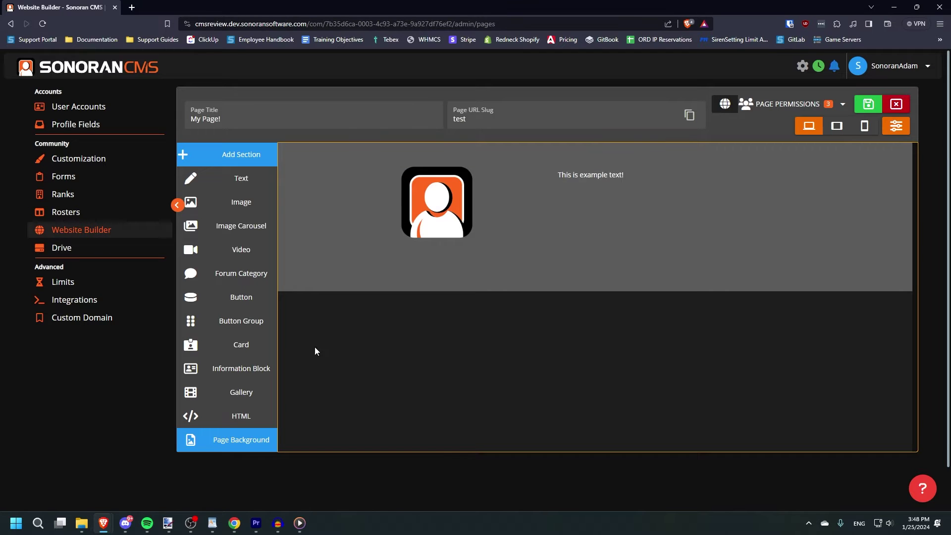
pyautogui.click(251, 167)
pyautogui.moveTo(434, 199); pyautogui.dragTo(454, 360)
pyautogui.click(511, 257)
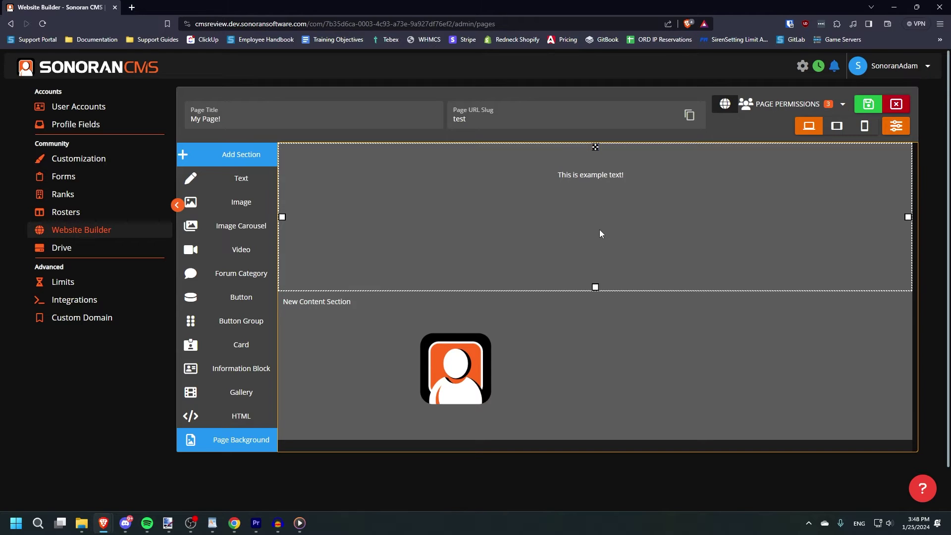
# Add an info block counting Total Community Members, placed left of the example text
pyautogui.moveTo(244, 368); pyautogui.dragTo(391, 204)
pyautogui.moveTo(434, 257); pyautogui.dragTo(446, 221)
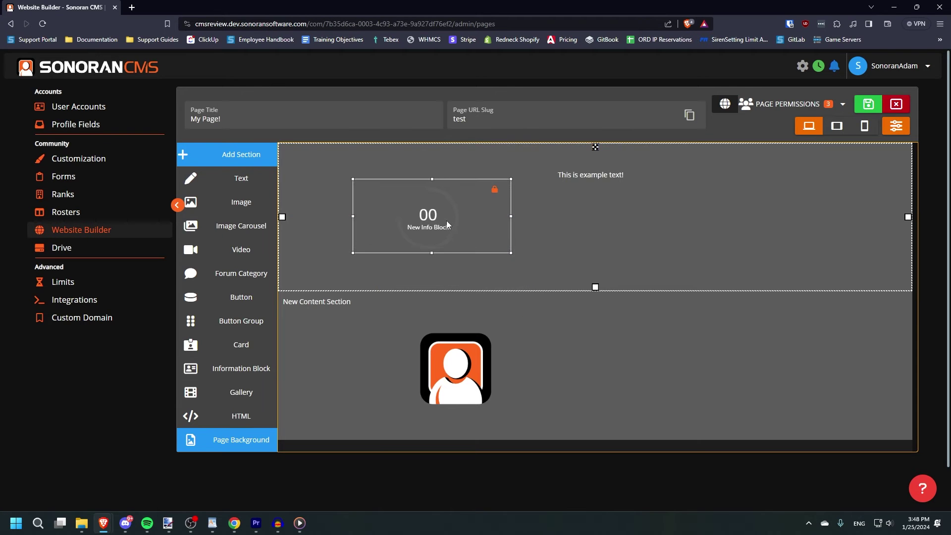
pyautogui.click(446, 221)
pyautogui.click(335, 227)
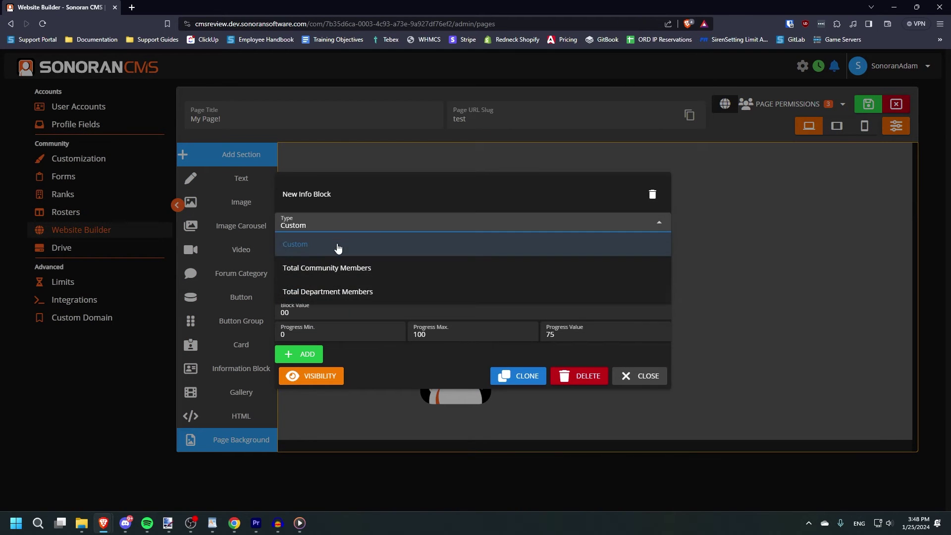
pyautogui.click(337, 268)
pyautogui.click(752, 303)
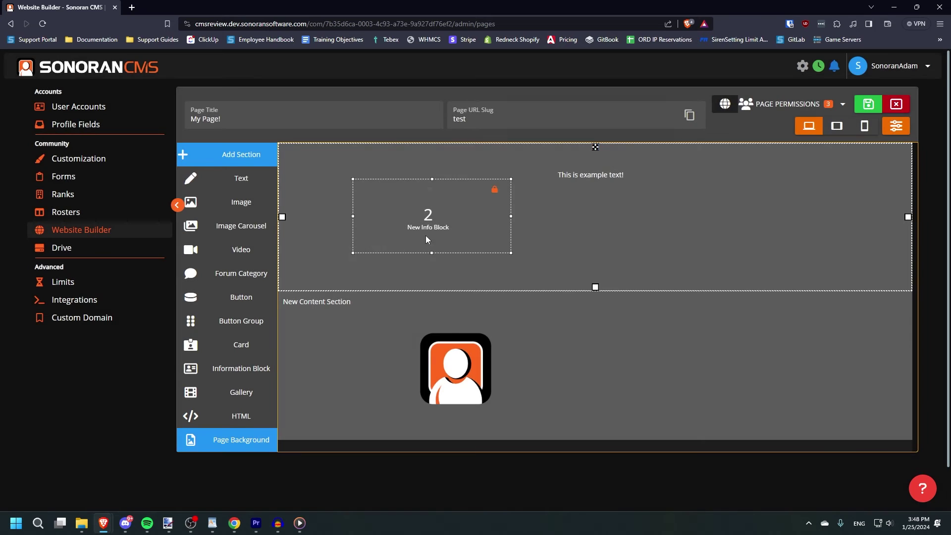
pyautogui.moveTo(425, 218)
pyautogui.mouseDown()
pyautogui.moveTo(421, 202)
pyautogui.moveTo(420, 212)
pyautogui.mouseUp()
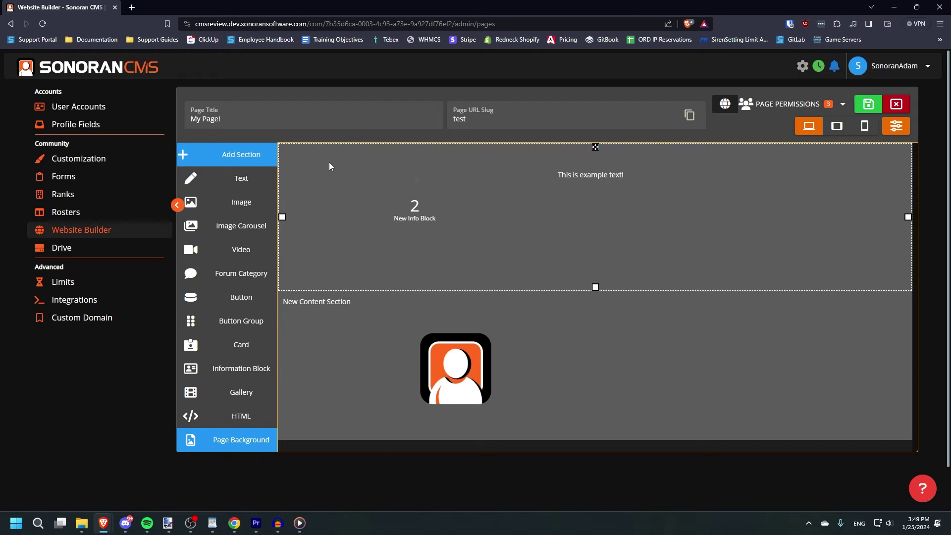
pyautogui.click(545, 256)
# Raise the top section's top margin to about md
pyautogui.moveTo(390, 193); pyautogui.dragTo(399, 284)
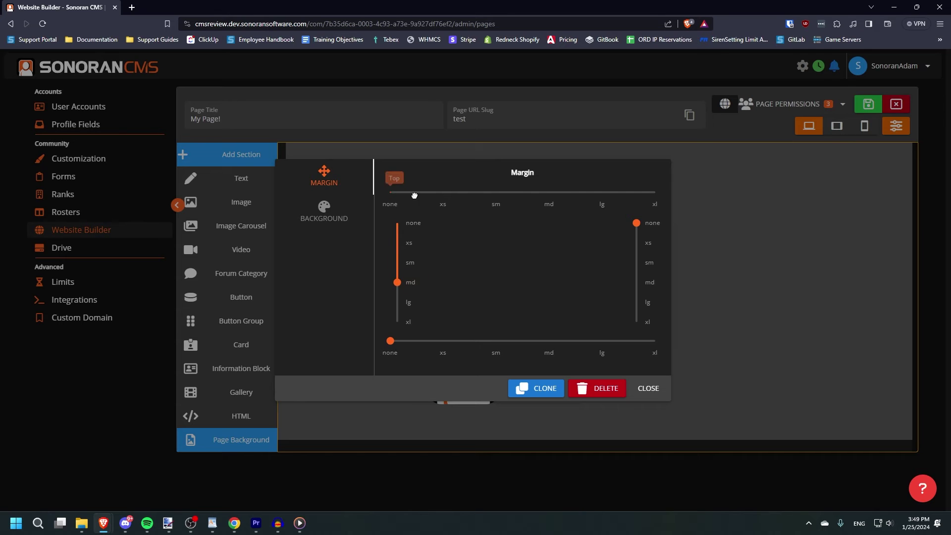
pyautogui.moveTo(390, 192); pyautogui.dragTo(545, 195)
pyautogui.press('Escape')
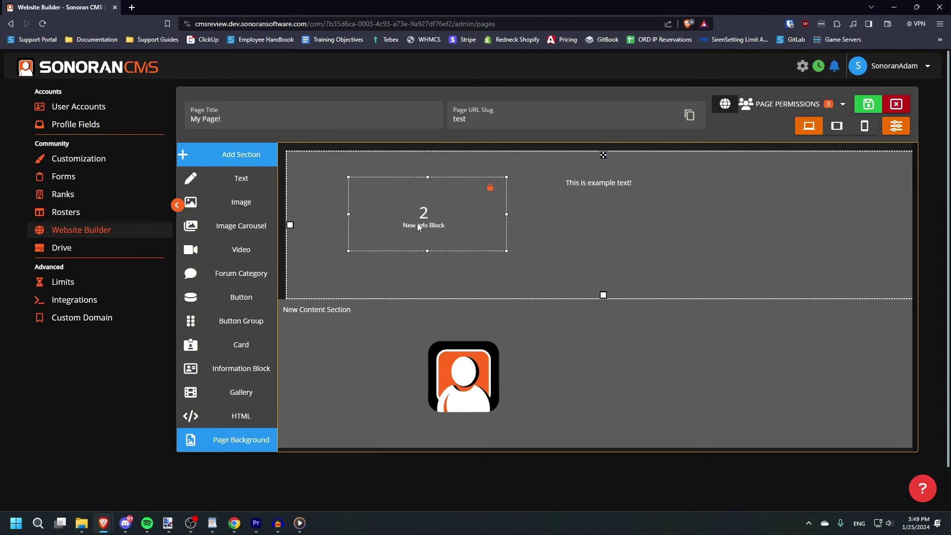
# Pick a new block colour for the info block
pyautogui.click(418, 221)
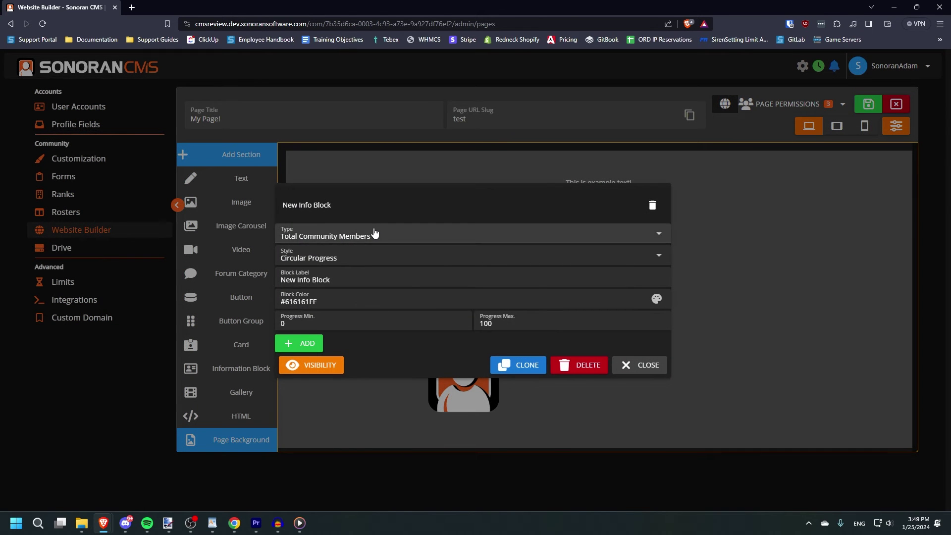
pyautogui.click(337, 276)
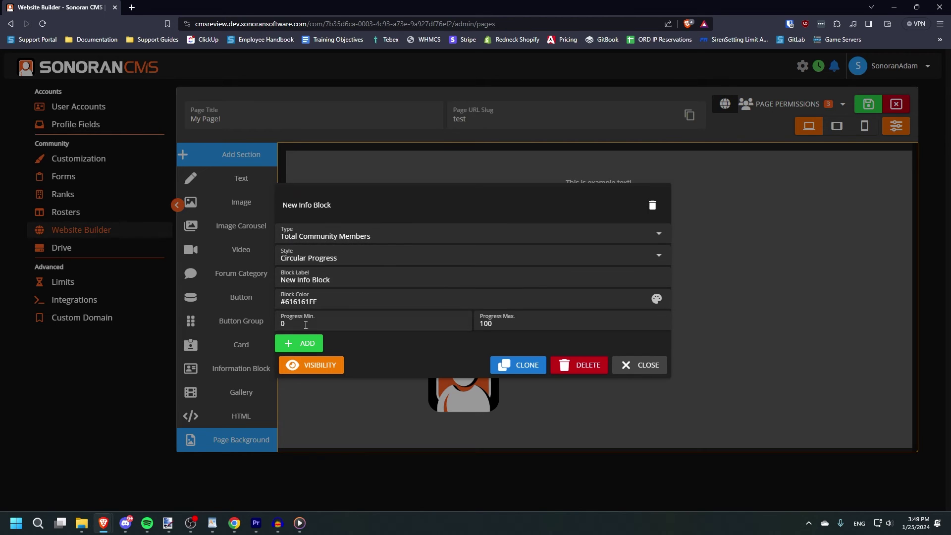
pyautogui.click(656, 298)
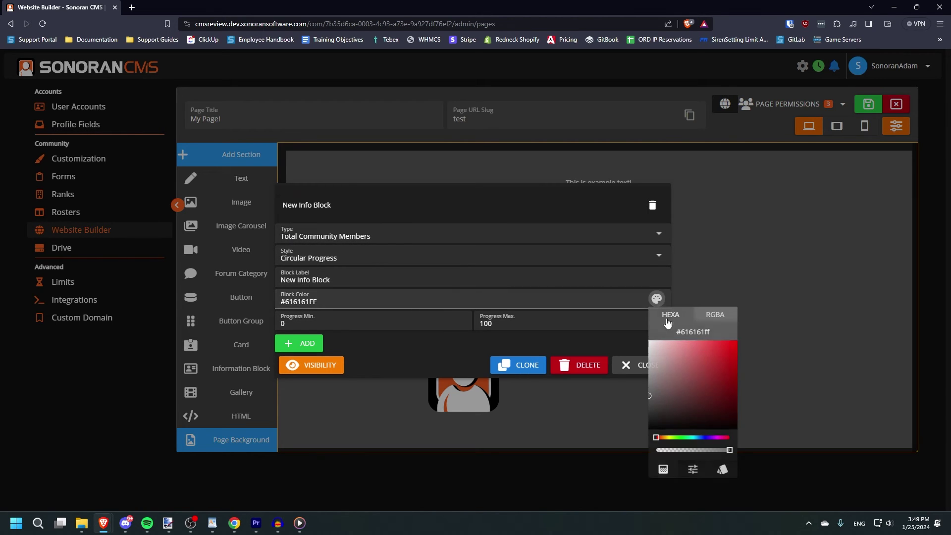
pyautogui.click(773, 376)
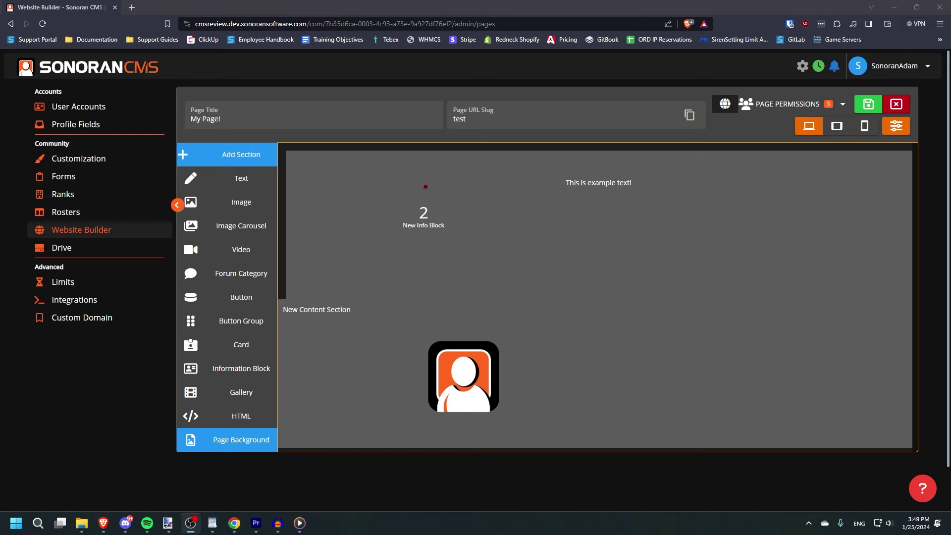
pyautogui.click(241, 297)
# Set the button text to 'This is a button' and make it red
pyautogui.click(761, 218)
pyautogui.click(445, 299)
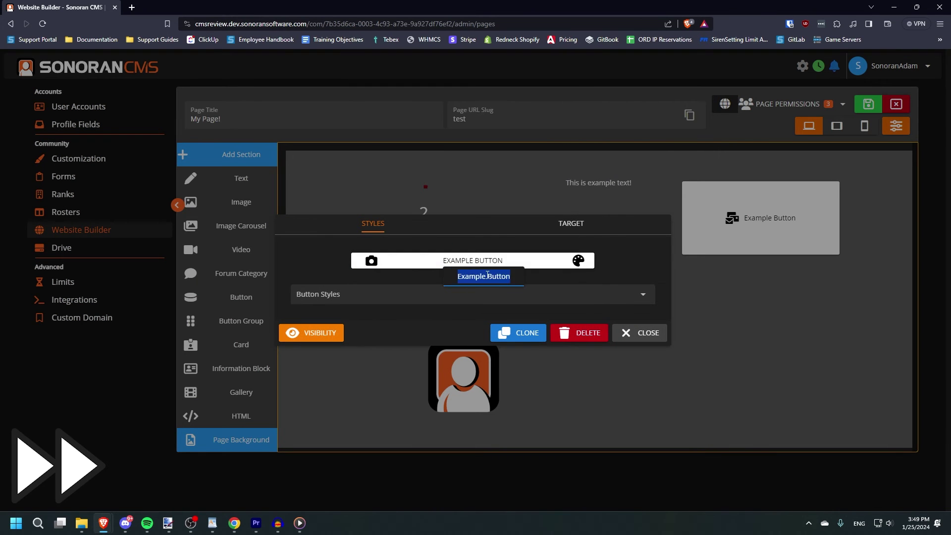
pyautogui.write('This is a button')
pyautogui.click(578, 259)
pyautogui.click(734, 317)
# Apply the Push and Glossy button styles and link the button to google.com
pyautogui.click(377, 294)
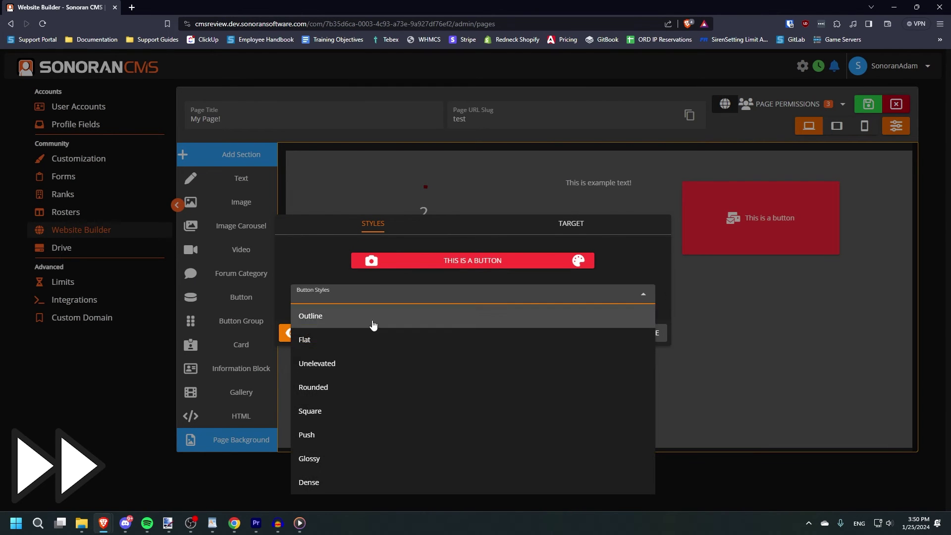
pyautogui.click(307, 435)
pyautogui.click(309, 458)
pyautogui.click(569, 221)
pyautogui.click(571, 223)
pyautogui.click(454, 295)
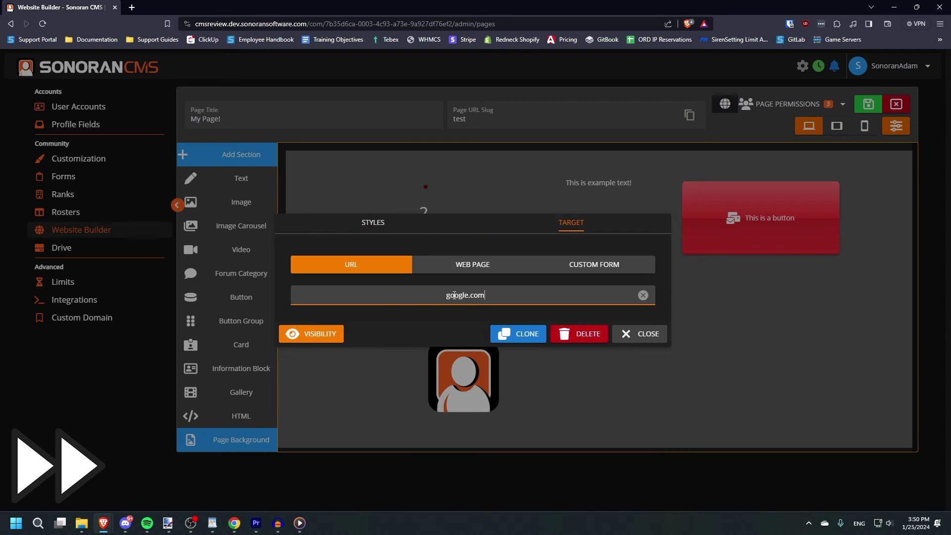
# Shrink the red button to a small size in the top section
pyautogui.click(639, 333)
pyautogui.moveTo(682, 182); pyautogui.dragTo(748, 231)
pyautogui.click(658, 180)
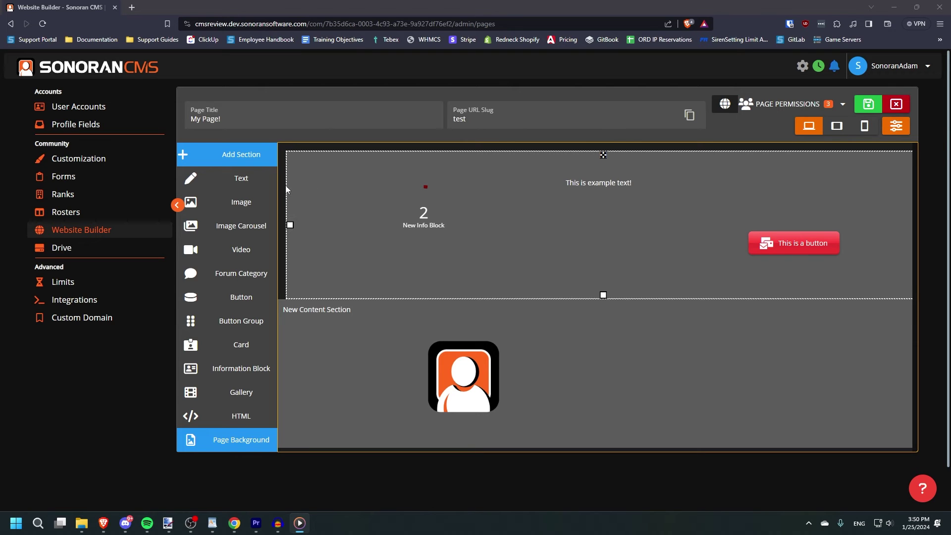
pyautogui.moveTo(241, 179); pyautogui.dragTo(816, 258)
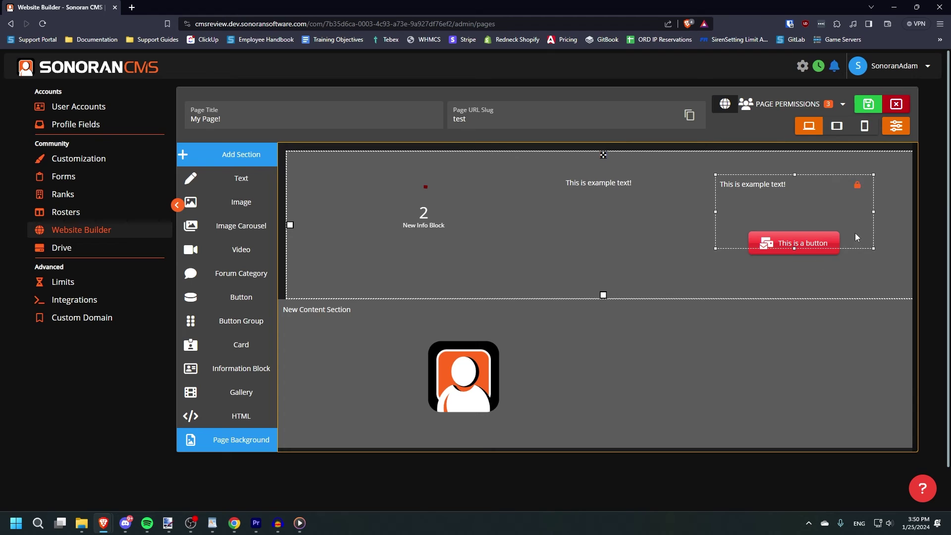
# Shrink the second example text, centre it under the first, and resize the red button
pyautogui.moveTo(872, 248); pyautogui.dragTo(618, 254)
pyautogui.click(750, 236)
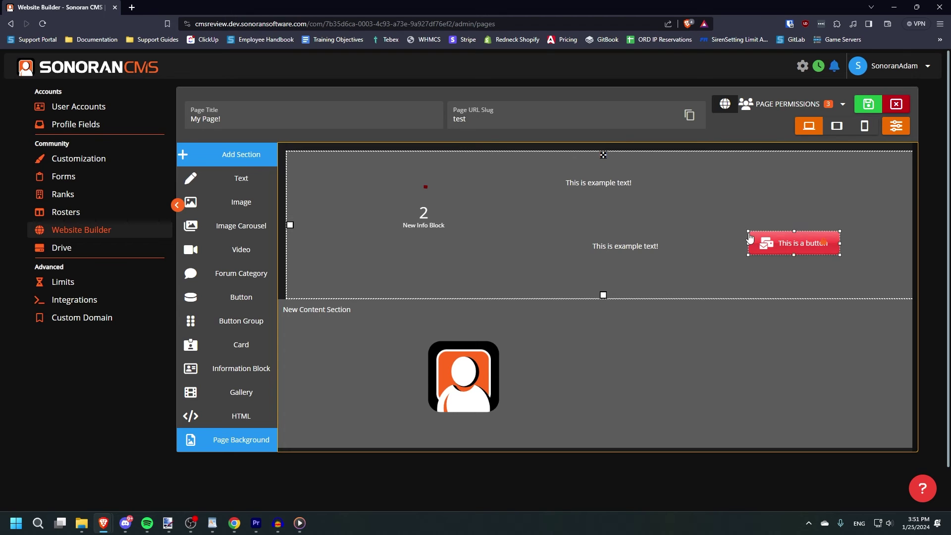
pyautogui.moveTo(748, 231)
pyautogui.mouseDown()
pyautogui.moveTo(718, 208)
pyautogui.moveTo(757, 231)
pyautogui.moveTo(747, 225)
pyautogui.mouseUp()
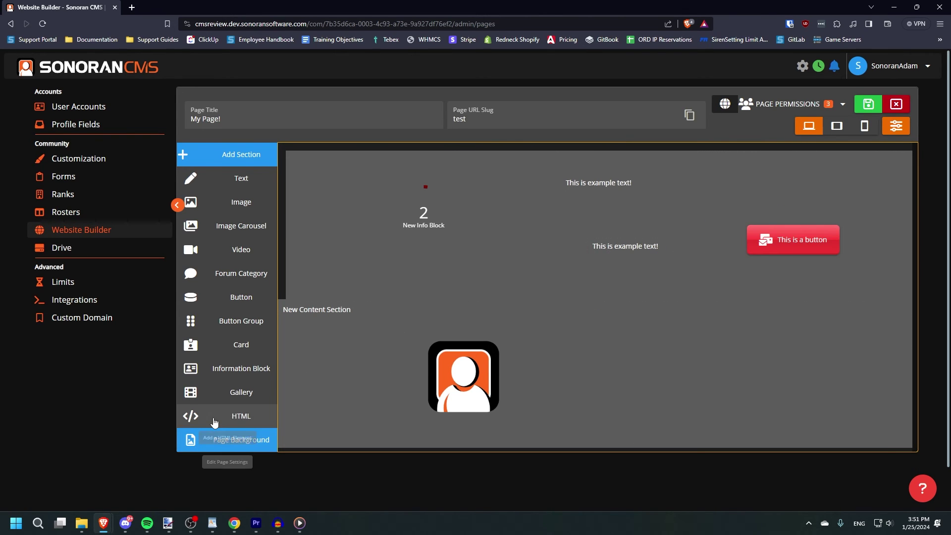
pyautogui.moveTo(214, 422); pyautogui.dragTo(696, 341)
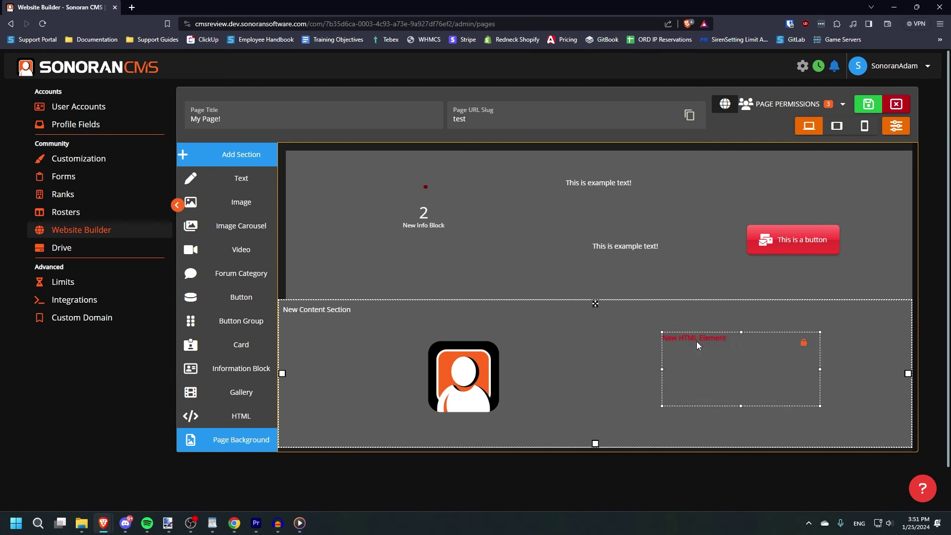
# Edit the lower HTML element's raw markup so 'New HTML Element' renders in bold red
pyautogui.doubleClick(697, 341)
pyautogui.moveTo(397, 278); pyautogui.dragTo(473, 278)
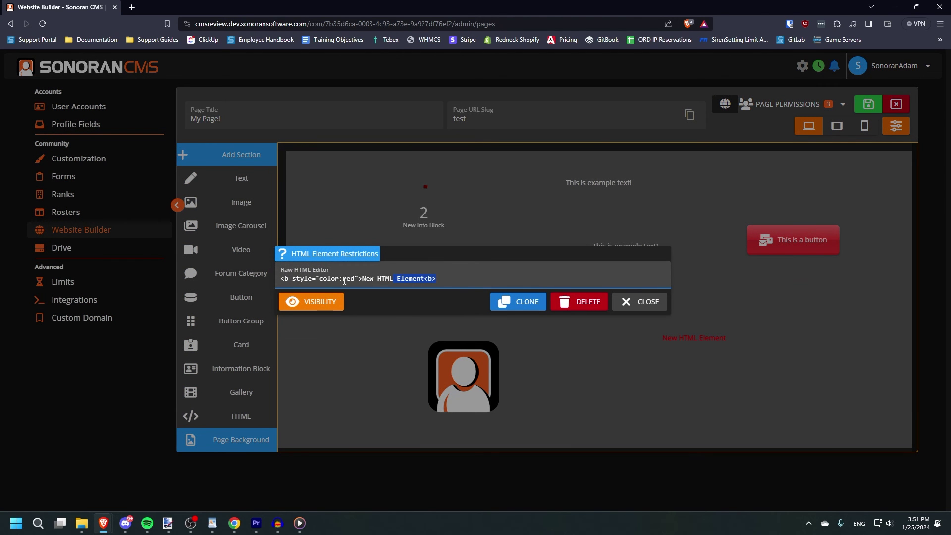
pyautogui.click(768, 392)
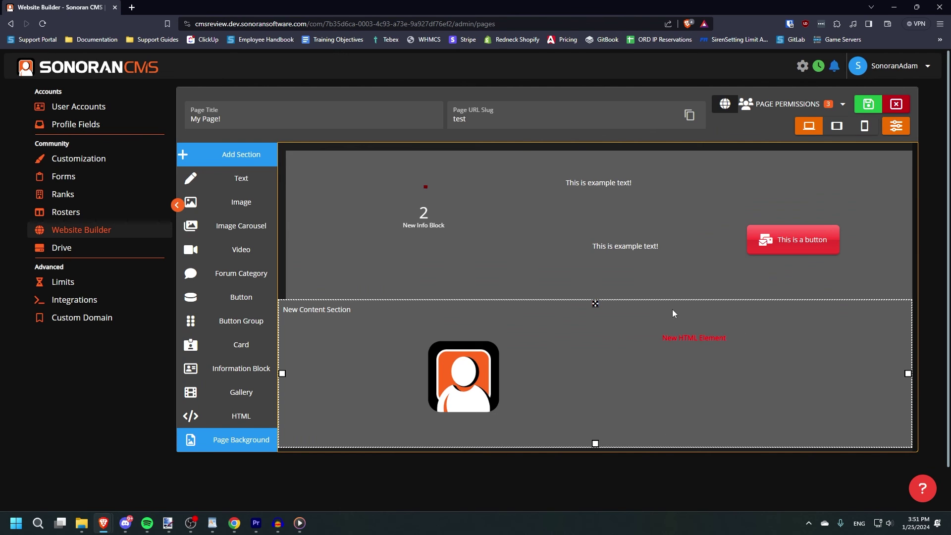
# Format the top example text as bold, italic, struck through, with font size Very big
pyautogui.doubleClick(614, 182)
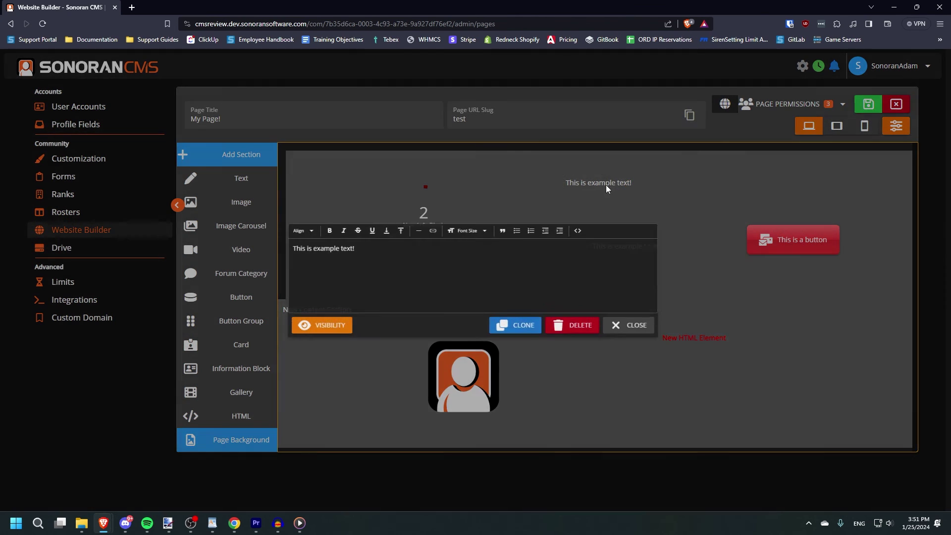
pyautogui.moveTo(390, 249); pyautogui.dragTo(236, 214)
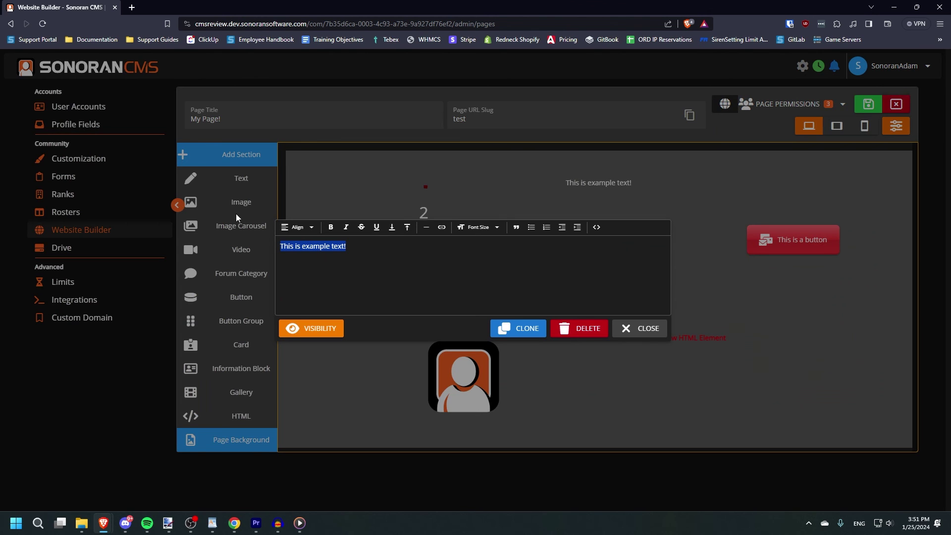
pyautogui.click(331, 226)
pyautogui.click(346, 227)
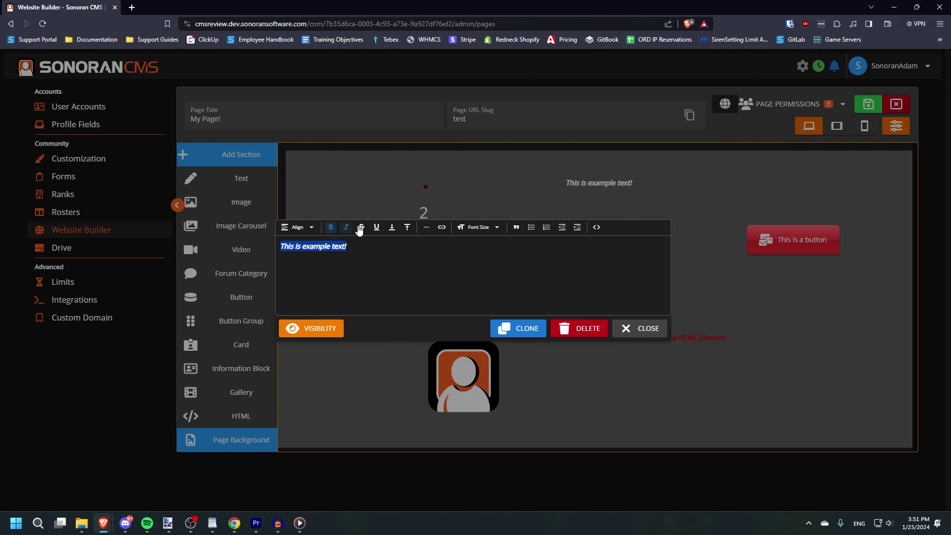
pyautogui.click(361, 227)
pyautogui.click(466, 227)
pyautogui.click(435, 331)
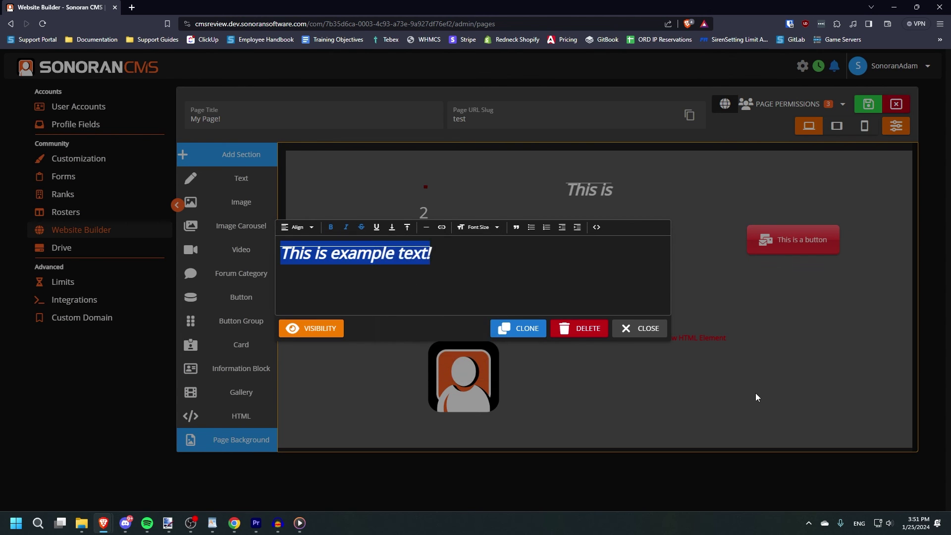
pyautogui.click(601, 159)
# Enlarge the top text box so the full line shows, then save the page
pyautogui.click(612, 196)
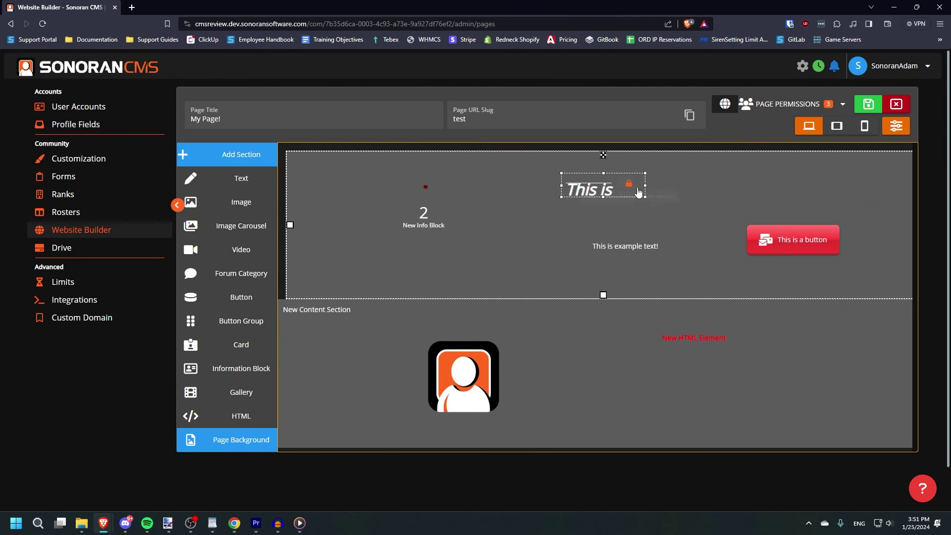
pyautogui.moveTo(646, 196); pyautogui.dragTo(749, 288)
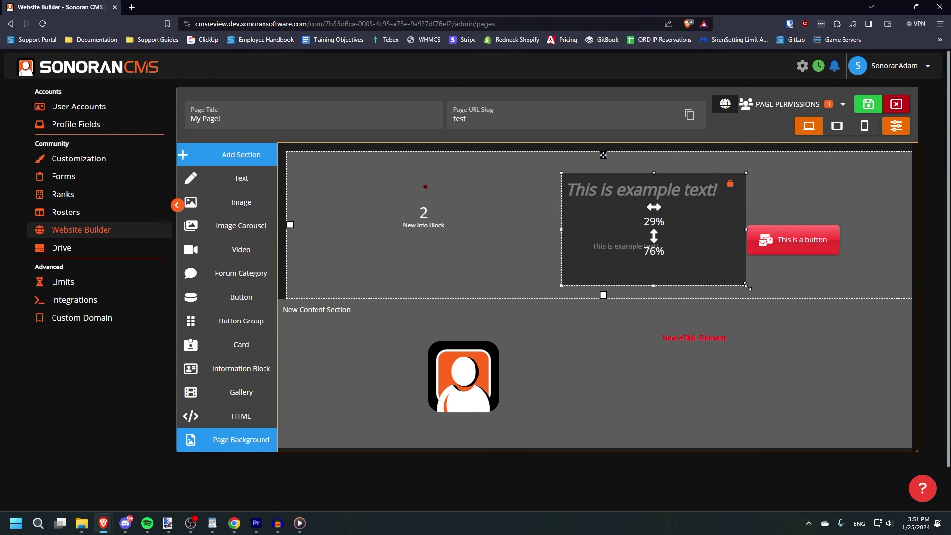
pyautogui.click(873, 108)
pyautogui.click(437, 295)
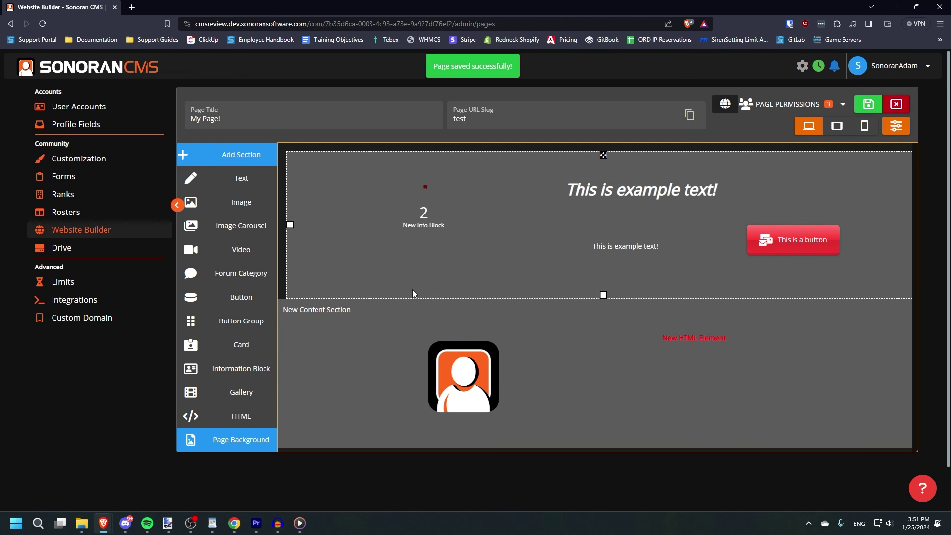
pyautogui.click(333, 280)
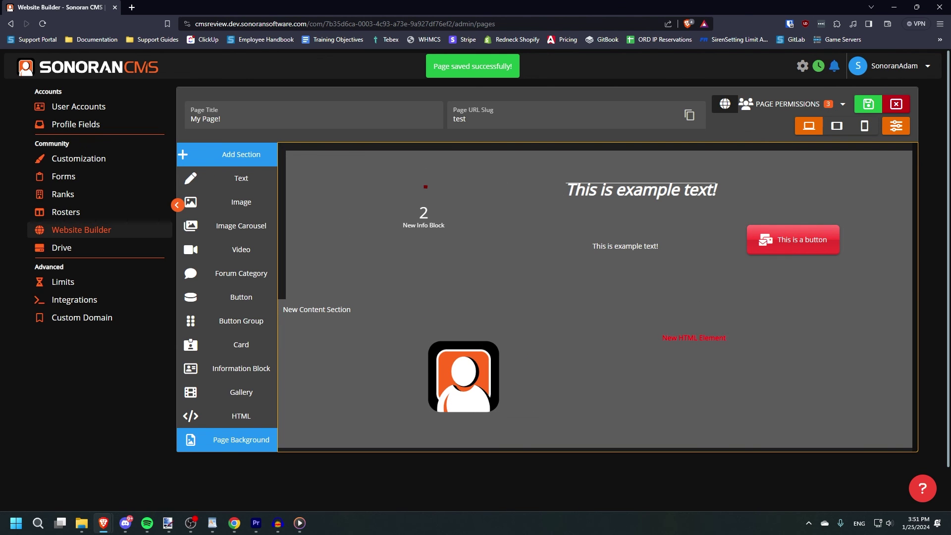